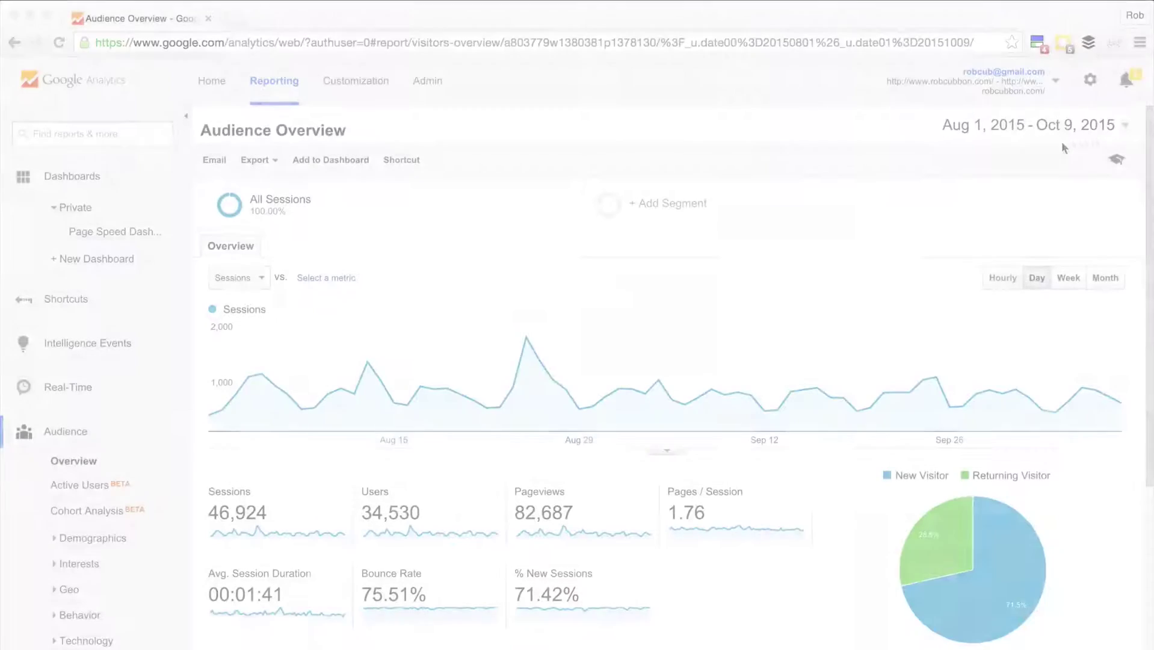
# Check the Aug 1 – Oct 9, 2015 date range and review the audience totals.
pyautogui.click(1129, 131)
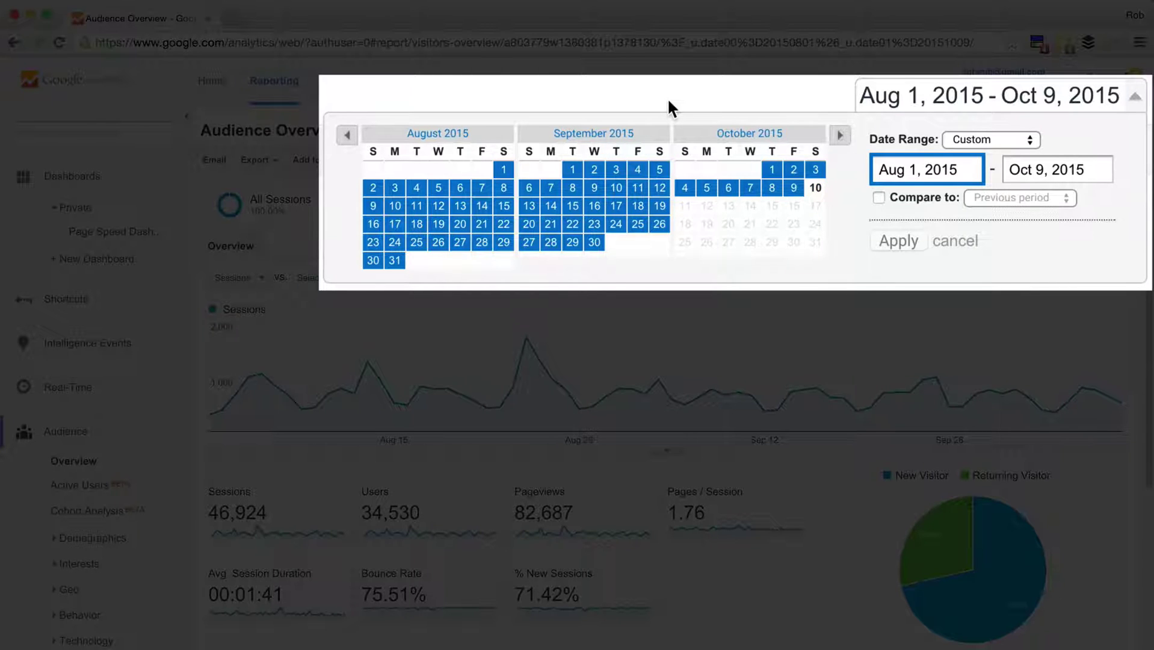
pyautogui.click(816, 127)
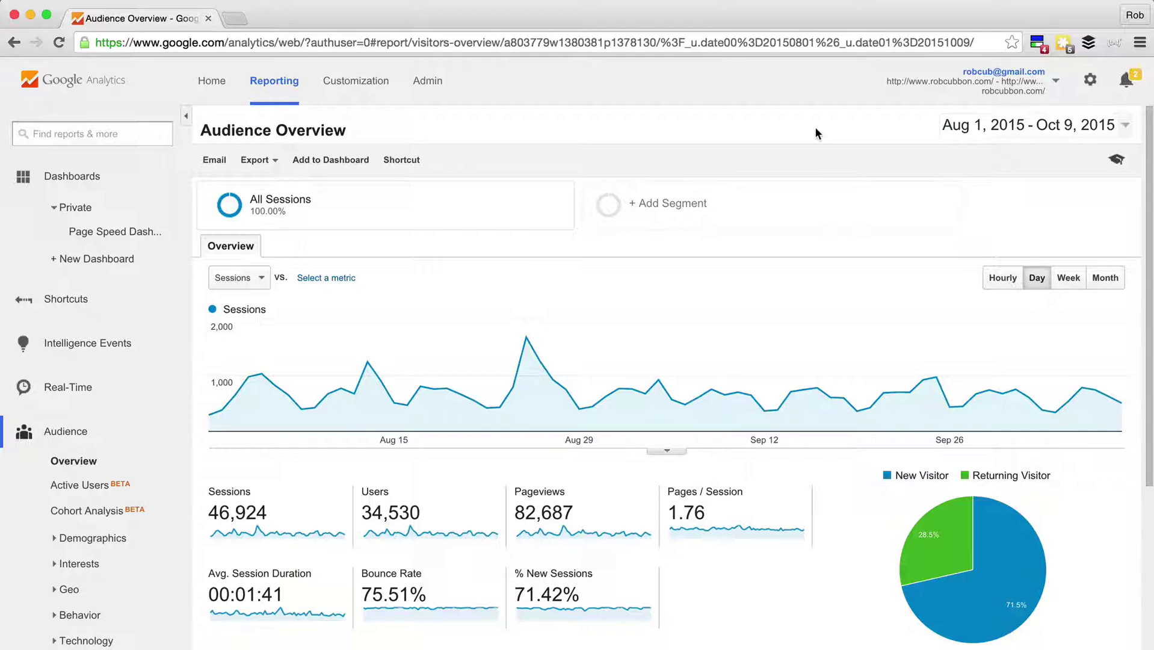
pyautogui.scroll(-5, 815, 127)
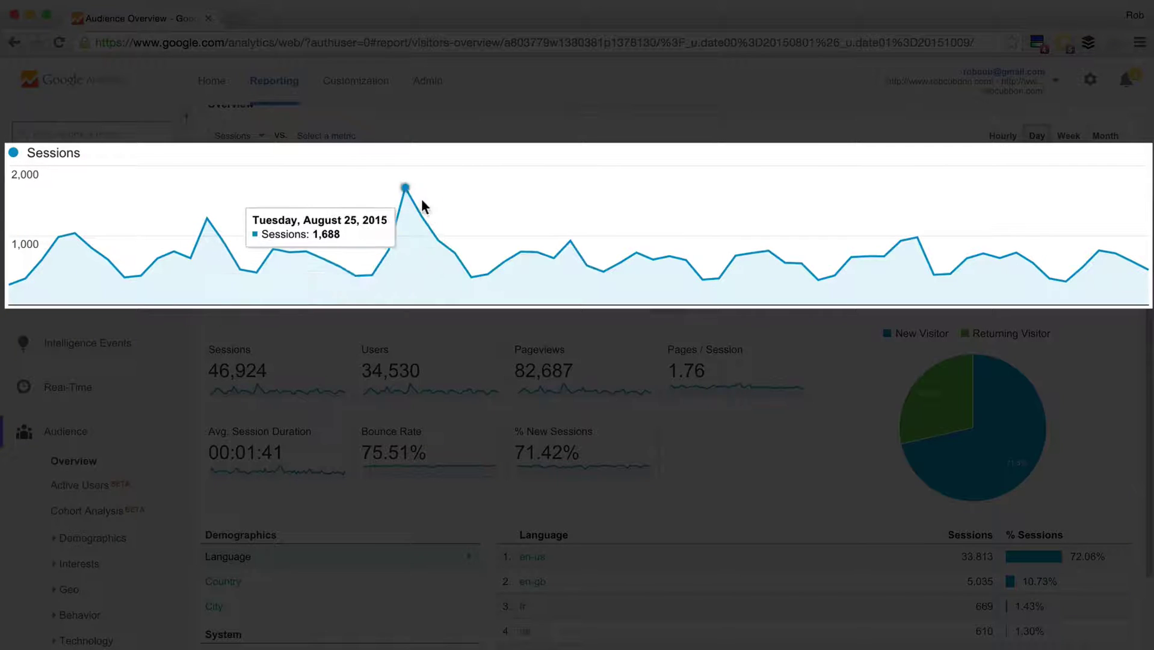
pyautogui.scroll(-3, 785, 416)
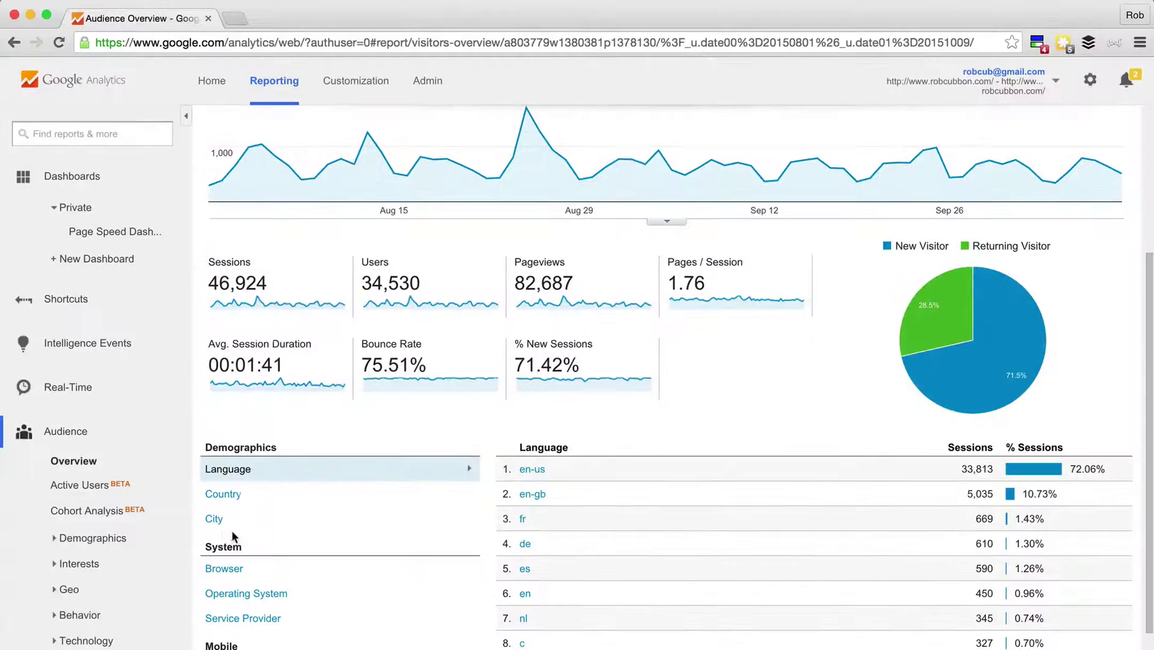
# Expand the Acquisition reports group in the sidebar.
pyautogui.scroll(-5, 53, 509)
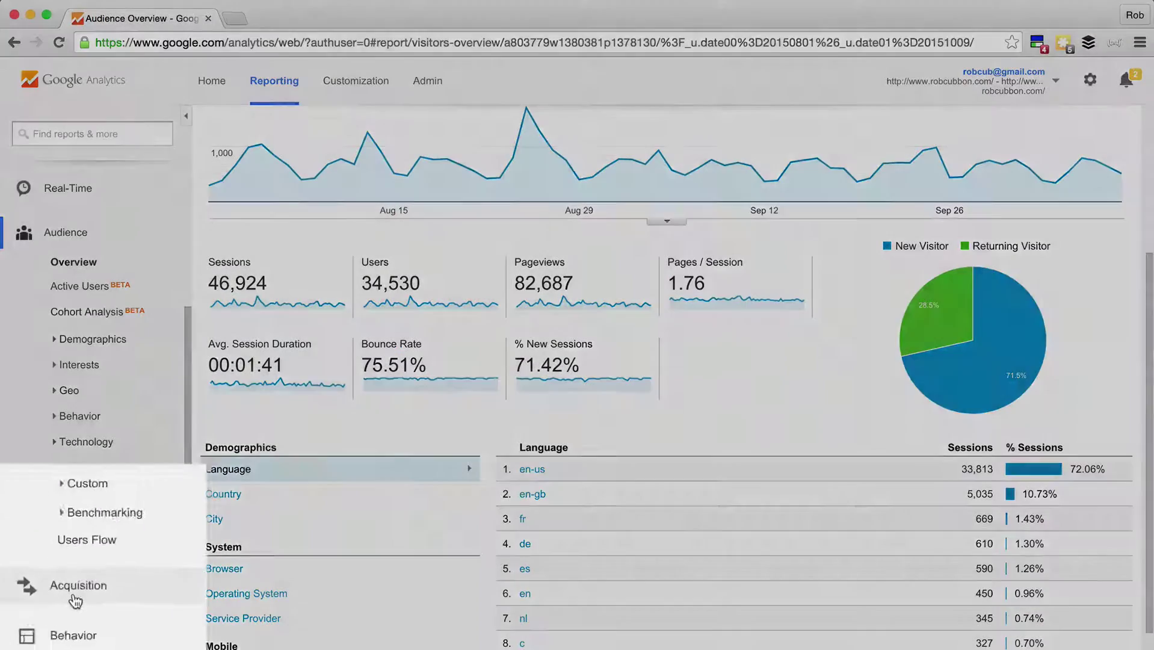
pyautogui.click(75, 600)
pyautogui.scroll(-3, 99, 608)
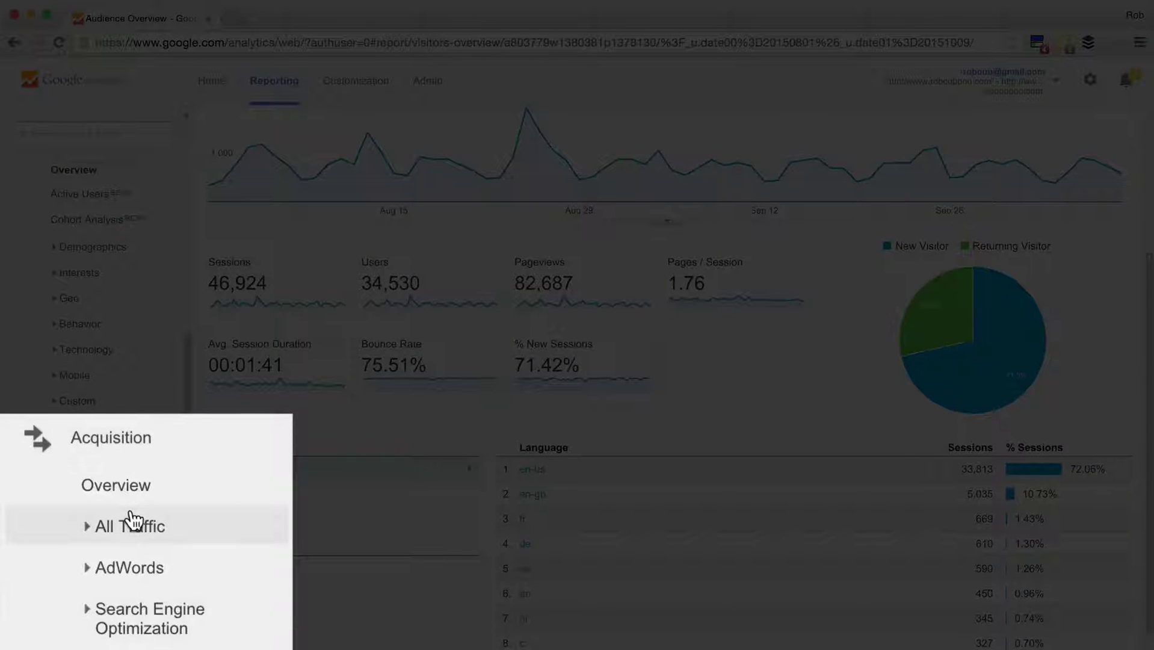
# Open Acquisition > All Traffic > Channels, led by Organic Search with 23,014 sessions.
pyautogui.click(123, 523)
pyautogui.click(128, 561)
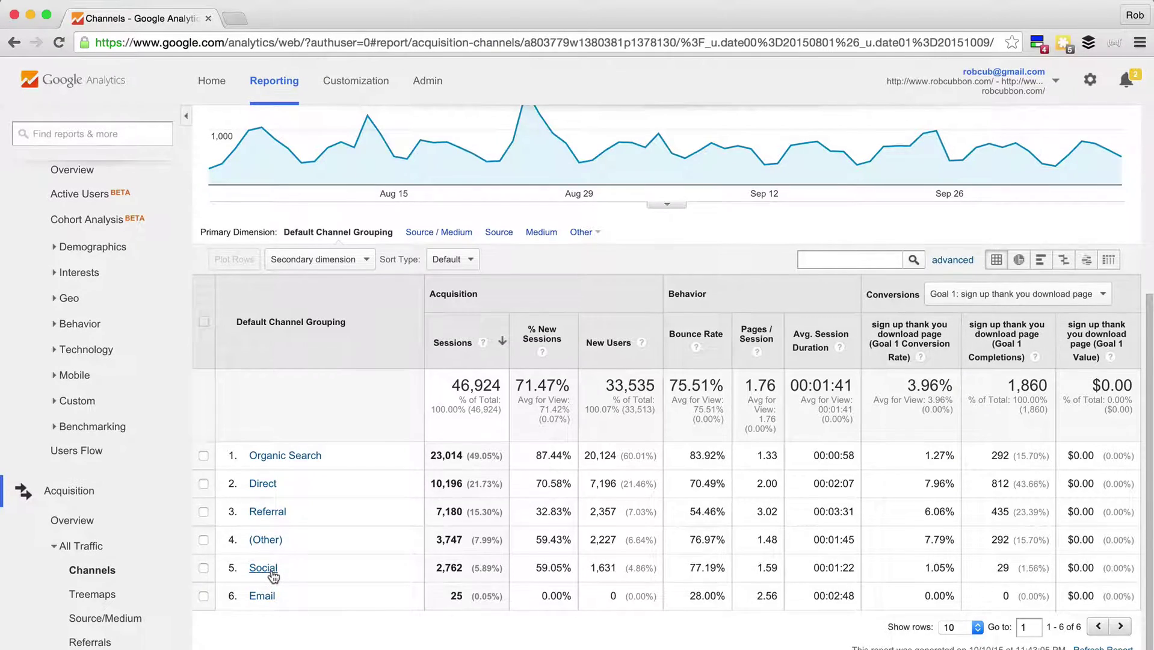
pyautogui.click(271, 572)
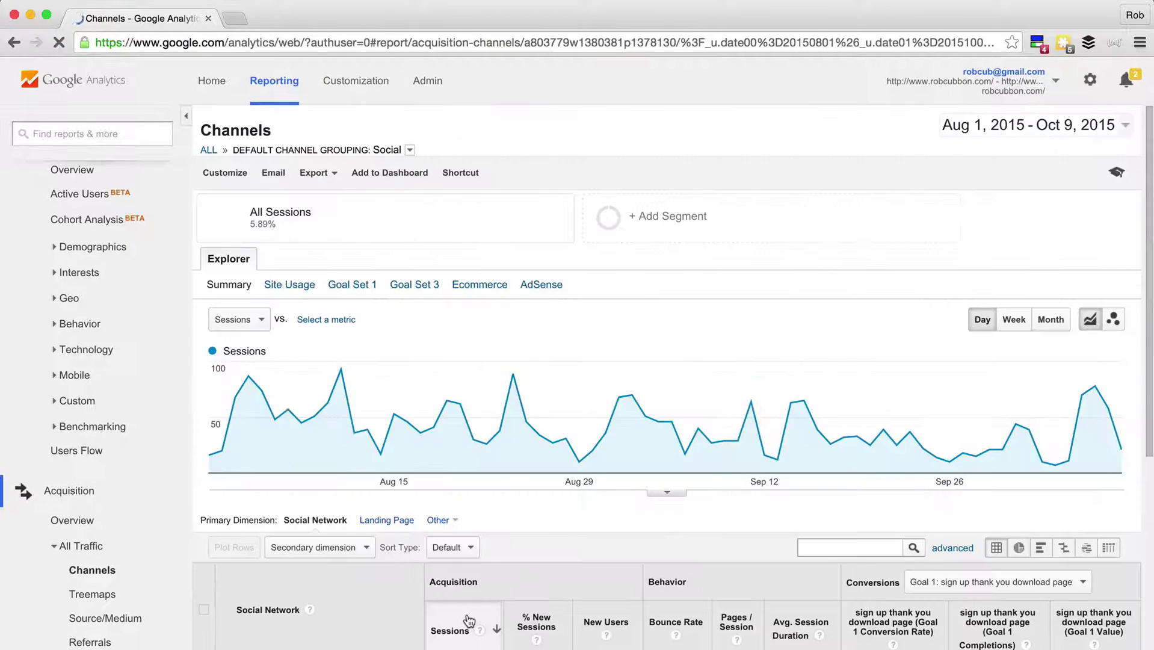
pyautogui.scroll(-6, 470, 620)
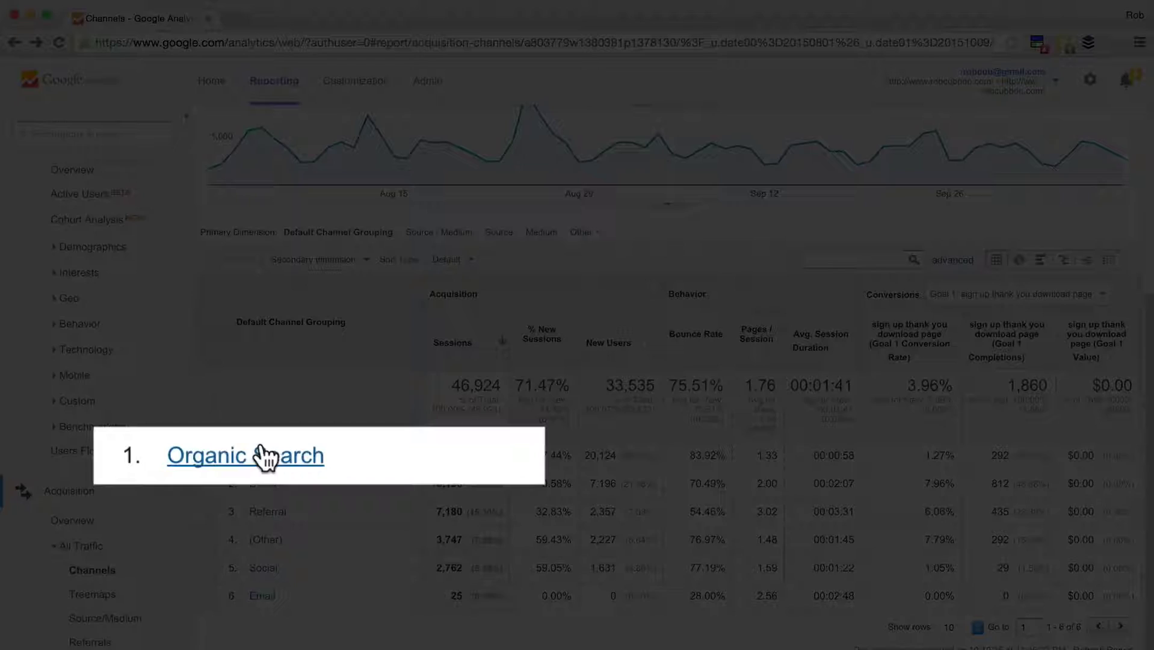
# Drill into the Organic Search keywords and show 500 rows per page.
pyautogui.click(288, 453)
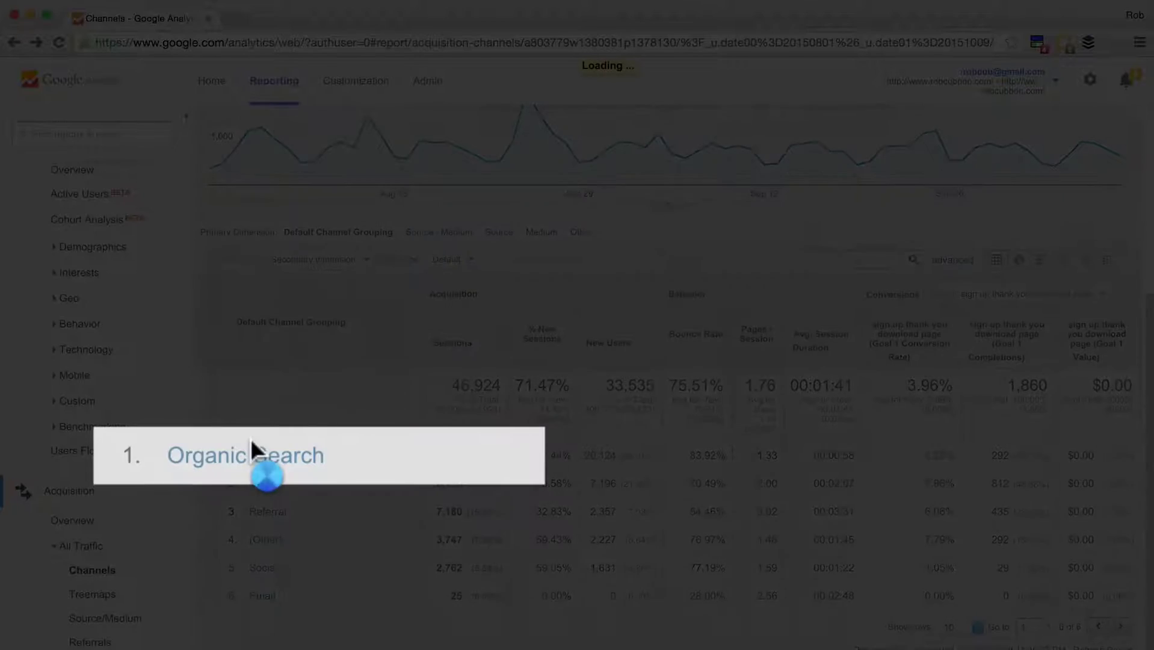
pyautogui.scroll(-7, 263, 426)
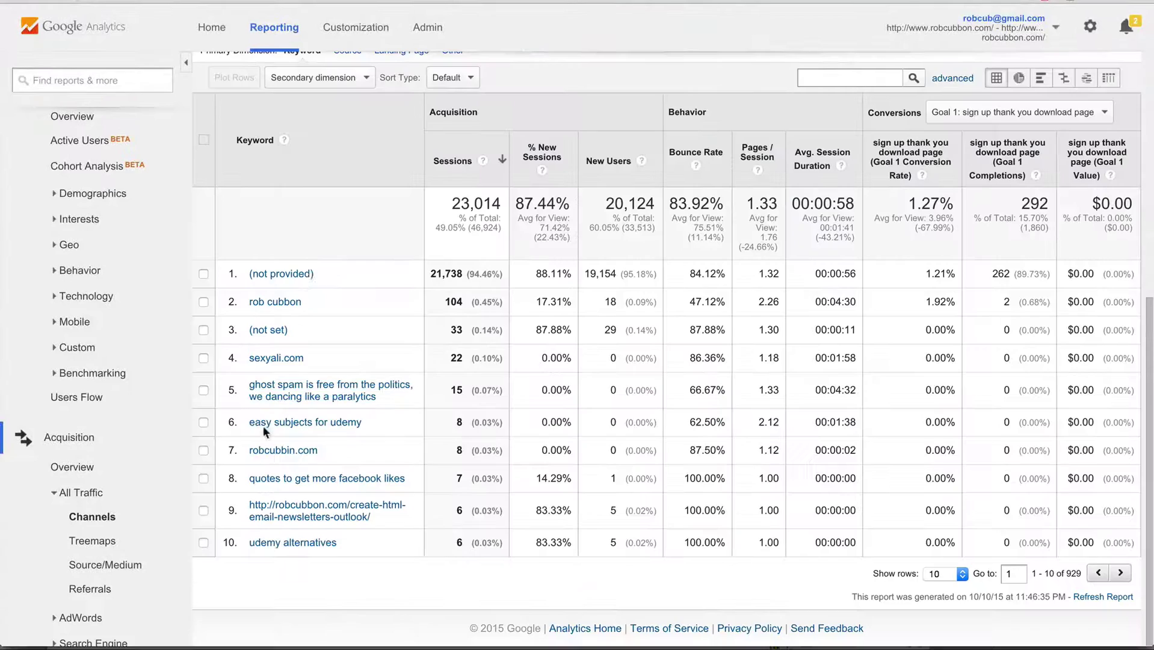
pyautogui.click(939, 570)
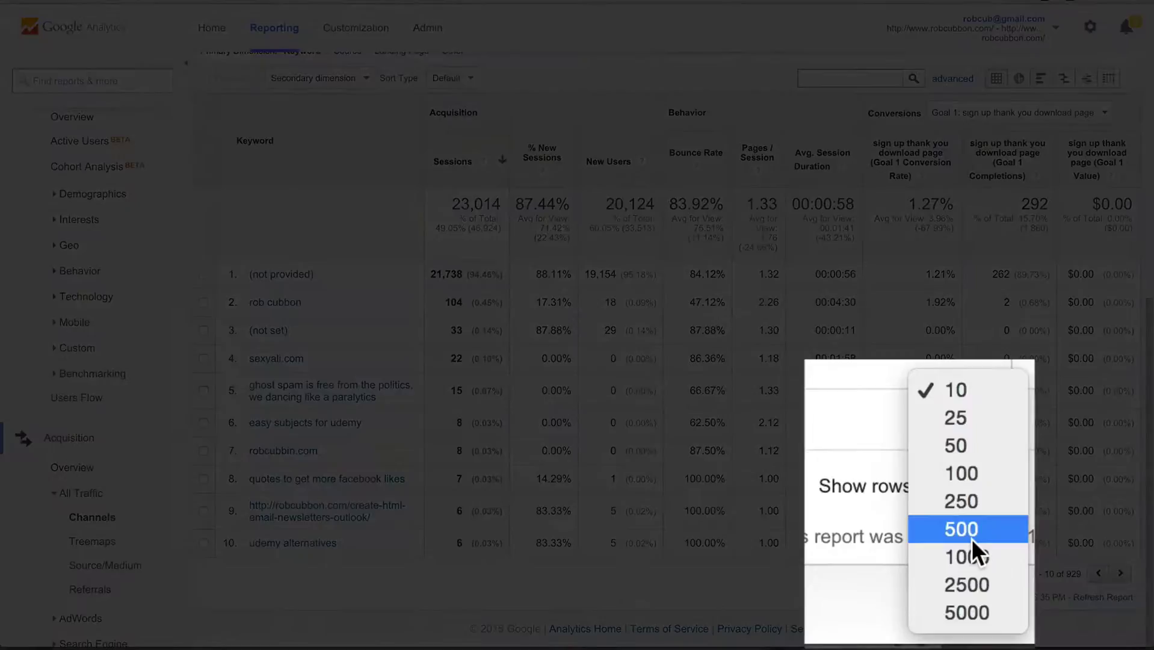
pyautogui.click(942, 599)
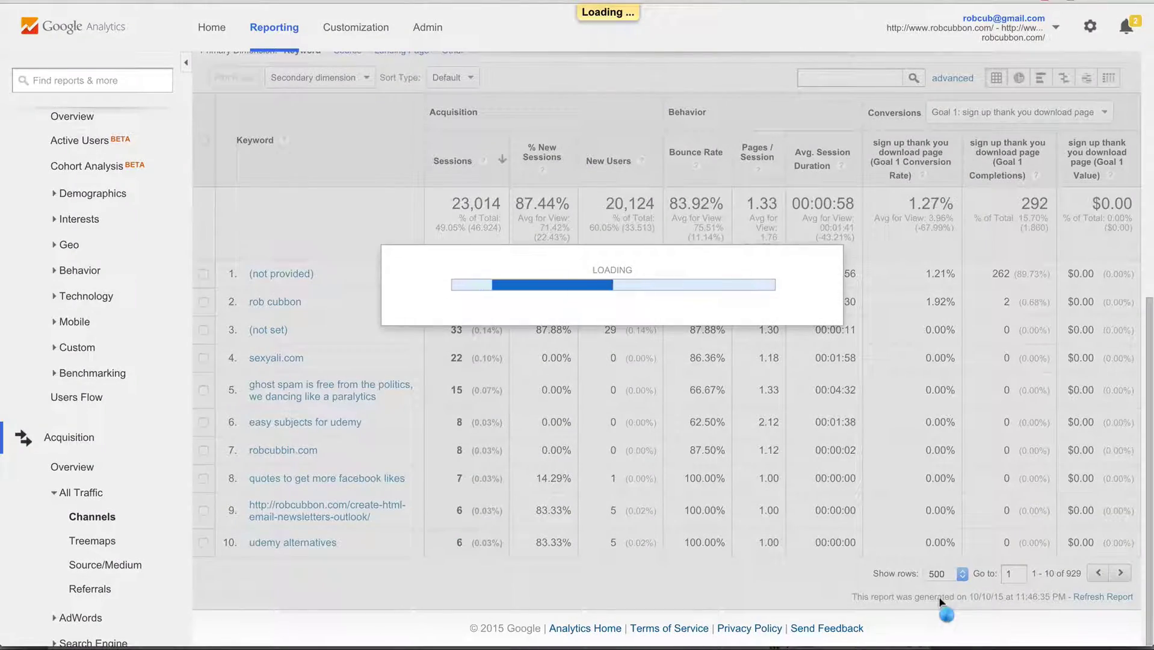
pyautogui.scroll(-3, 616, 529)
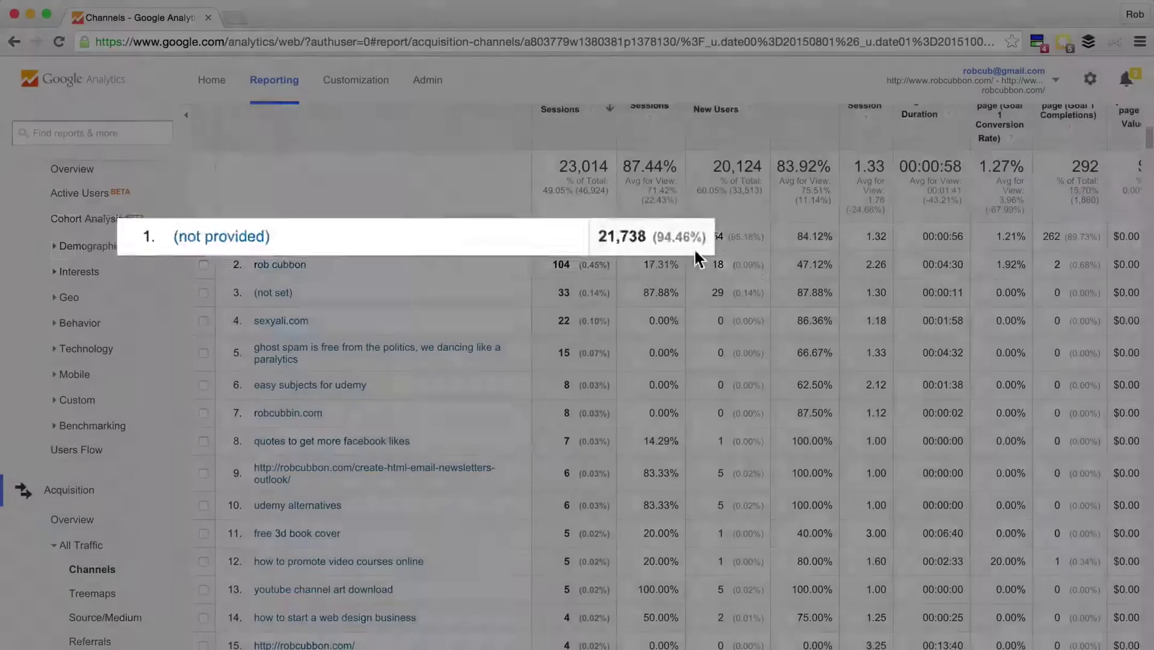
pyautogui.scroll(-8, 601, 244)
pyautogui.scroll(-3, 404, 272)
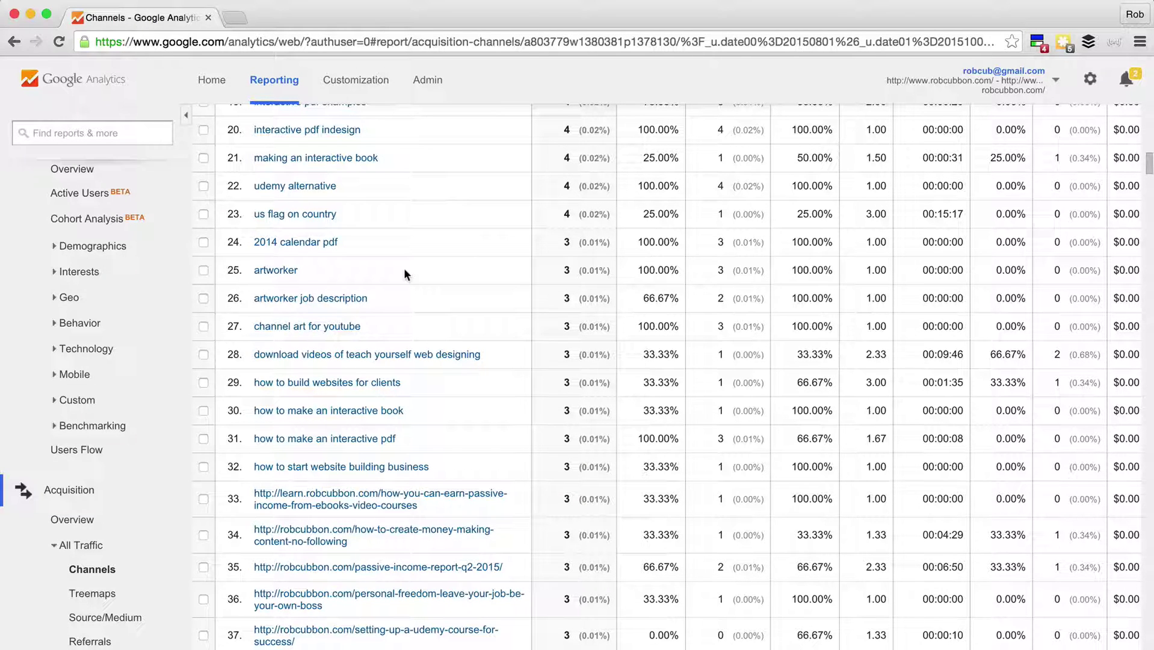
# Scroll the Organic Search keyword list to rows 127–146 of the long-tail keywords.
pyautogui.scroll(-10, 404, 272)
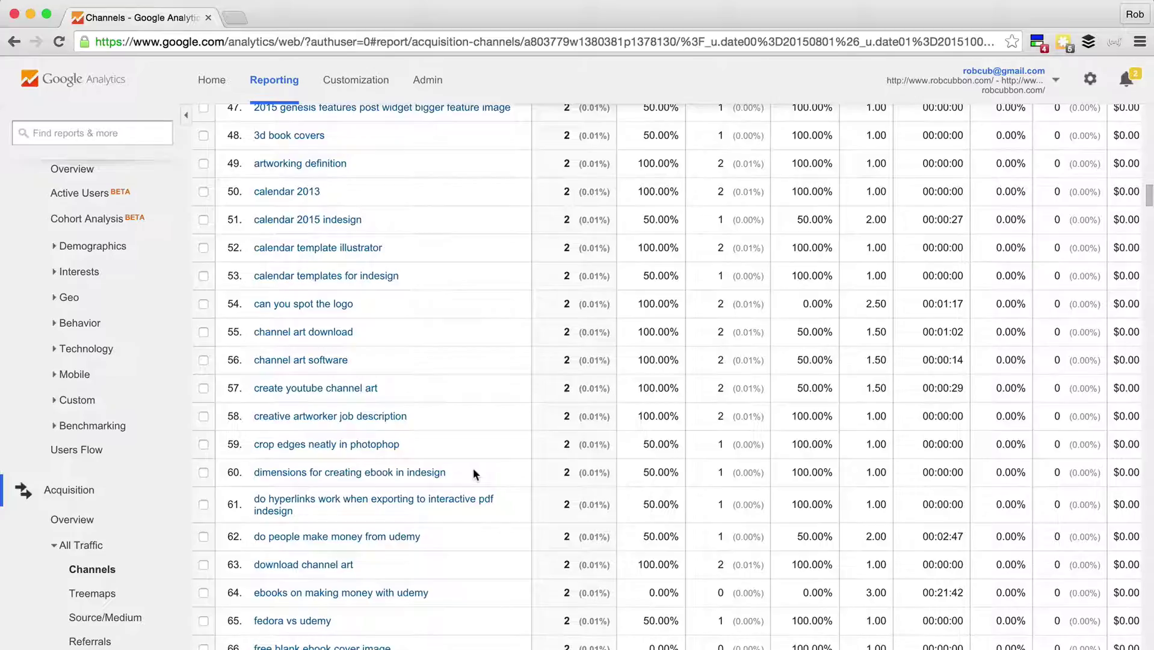
pyautogui.scroll(-15, 473, 472)
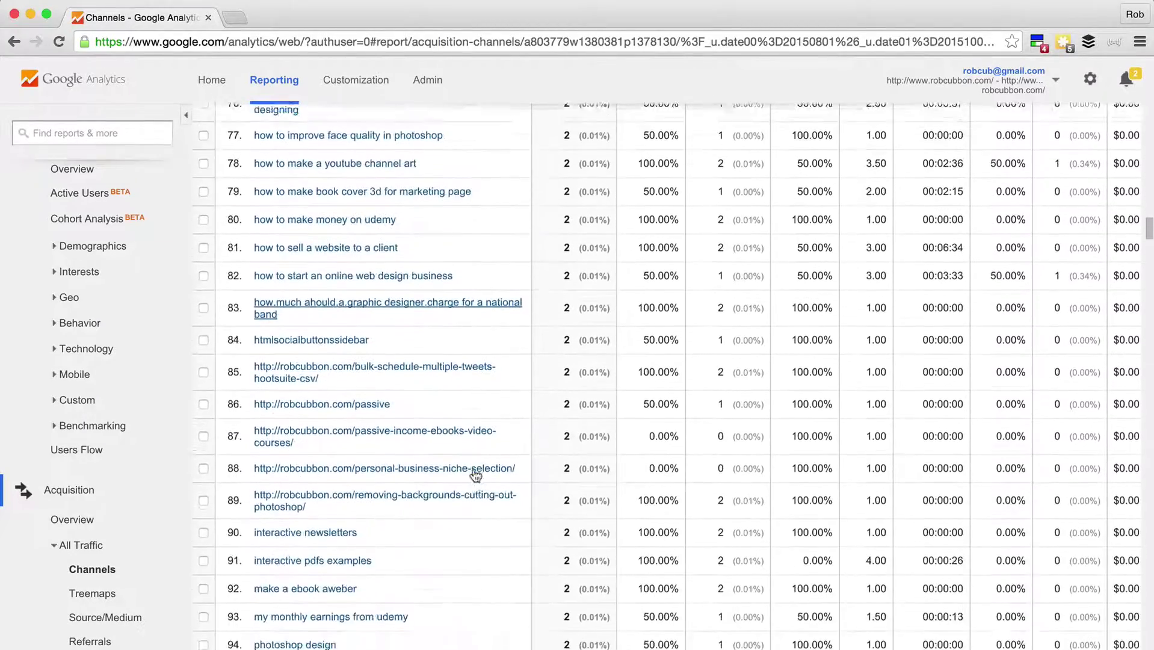
pyautogui.scroll(-13, 474, 472)
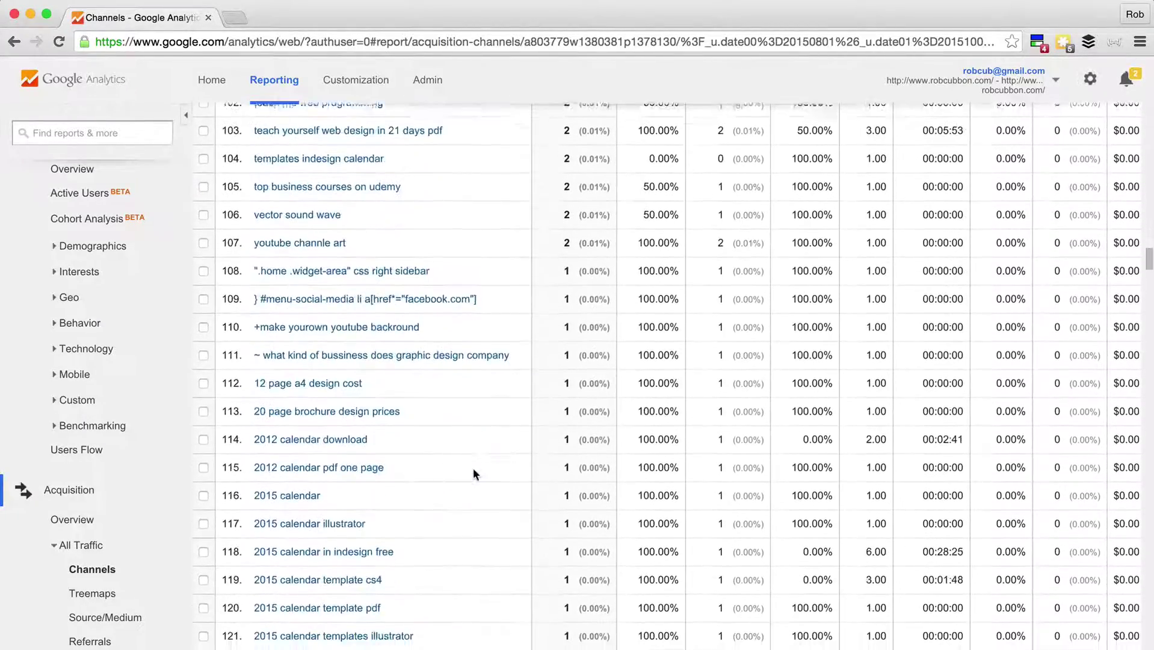
pyautogui.scroll(-12, 474, 469)
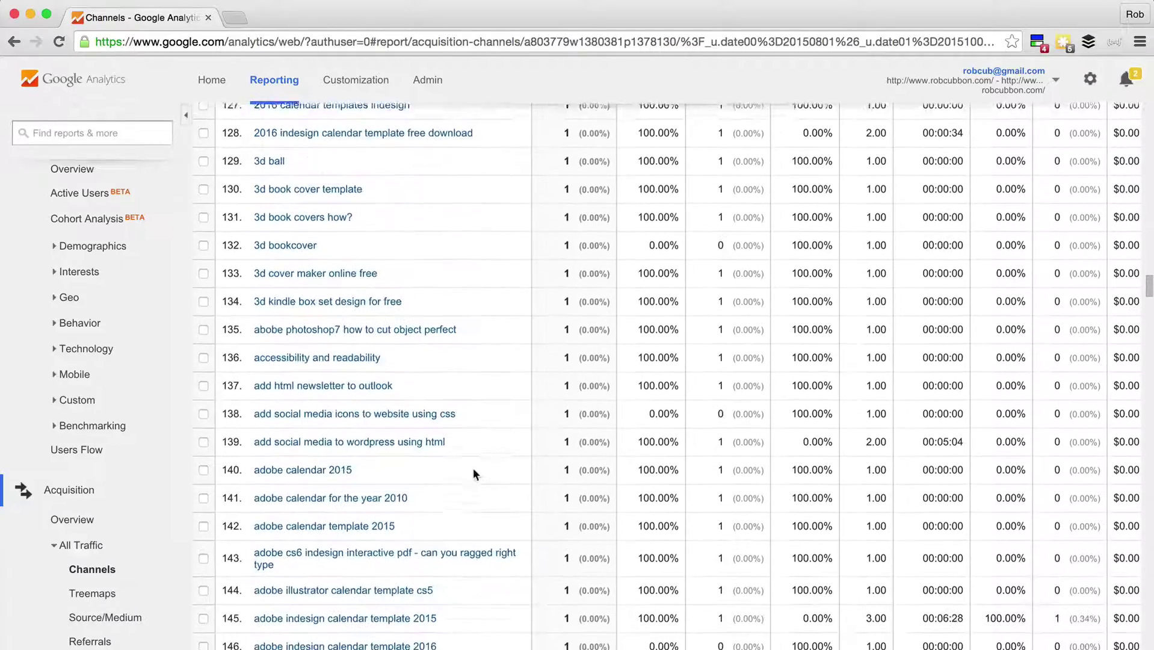
pyautogui.scroll(5, 78, 349)
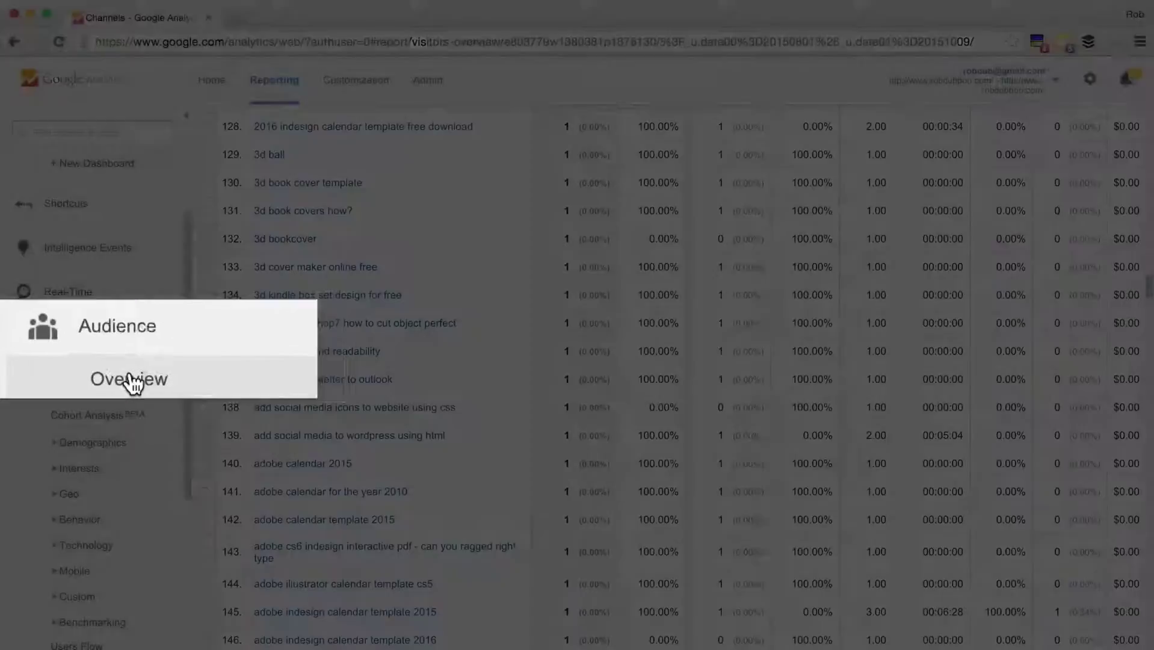
# Open Audience Overview and expand the Demographics reports like Age and Gender.
pyautogui.click(73, 365)
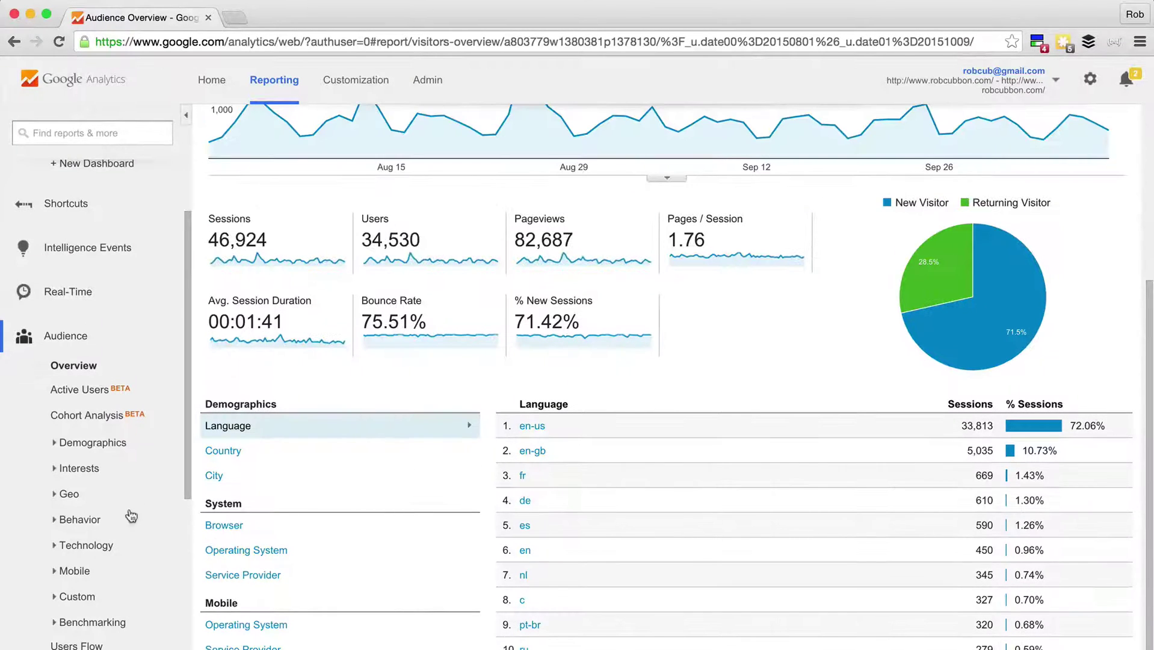
pyautogui.scroll(-3, 120, 469)
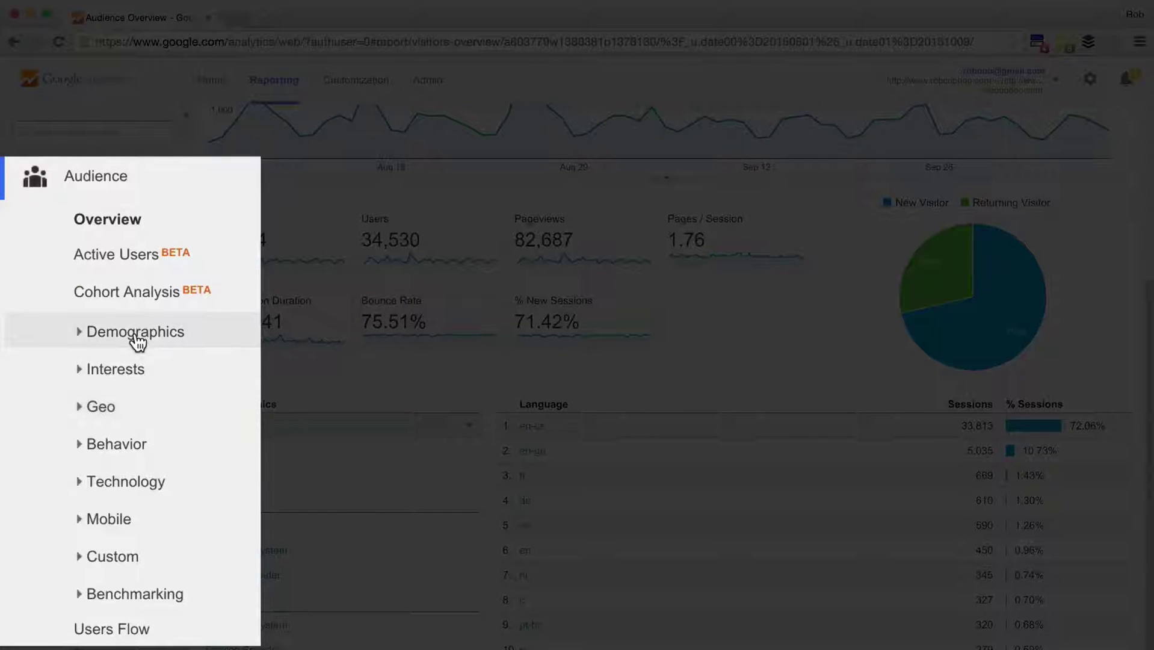
pyautogui.click(102, 347)
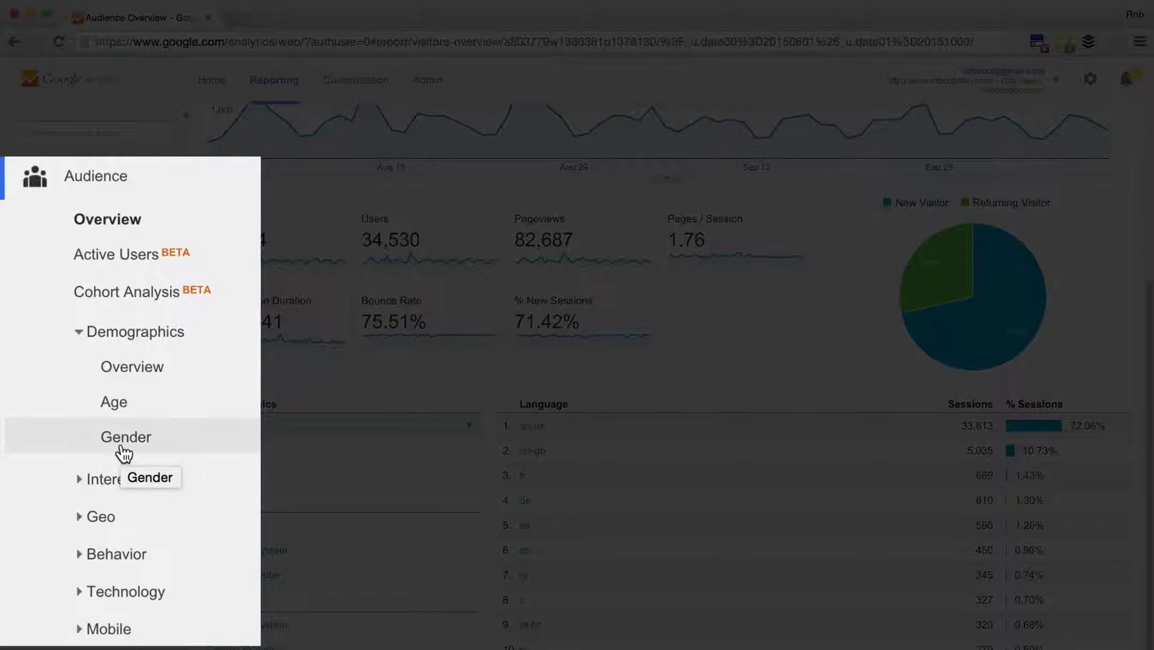
pyautogui.scroll(-3, 75, 445)
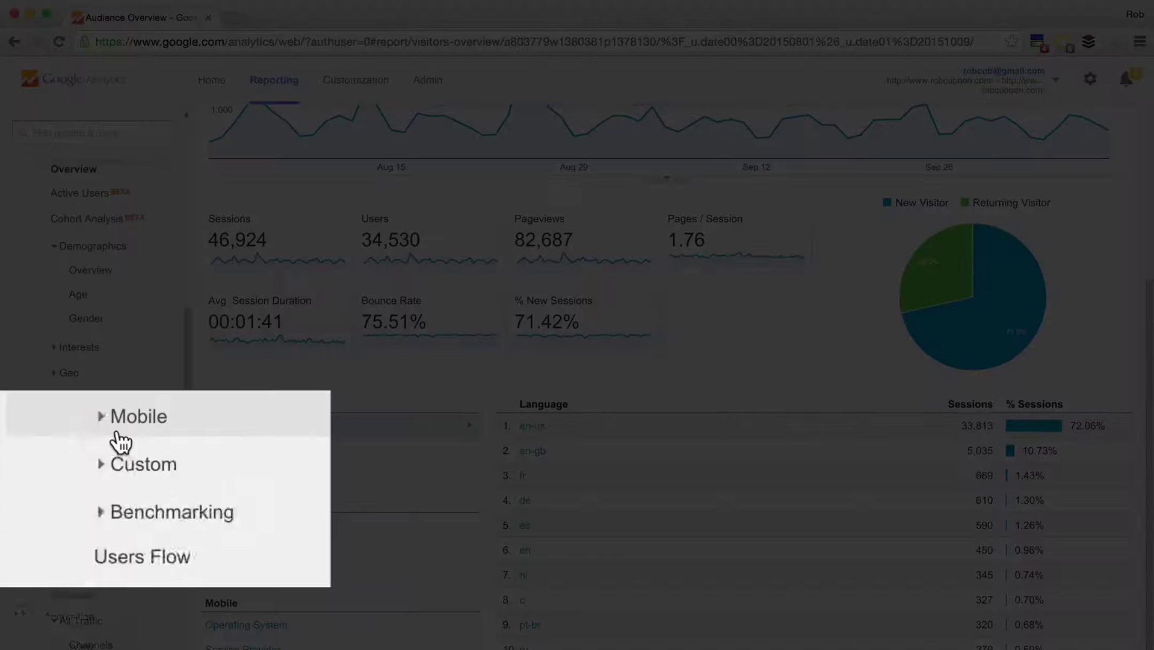
# Expand the Mobile and Behavior sub-reports under Audience.
pyautogui.click(63, 460)
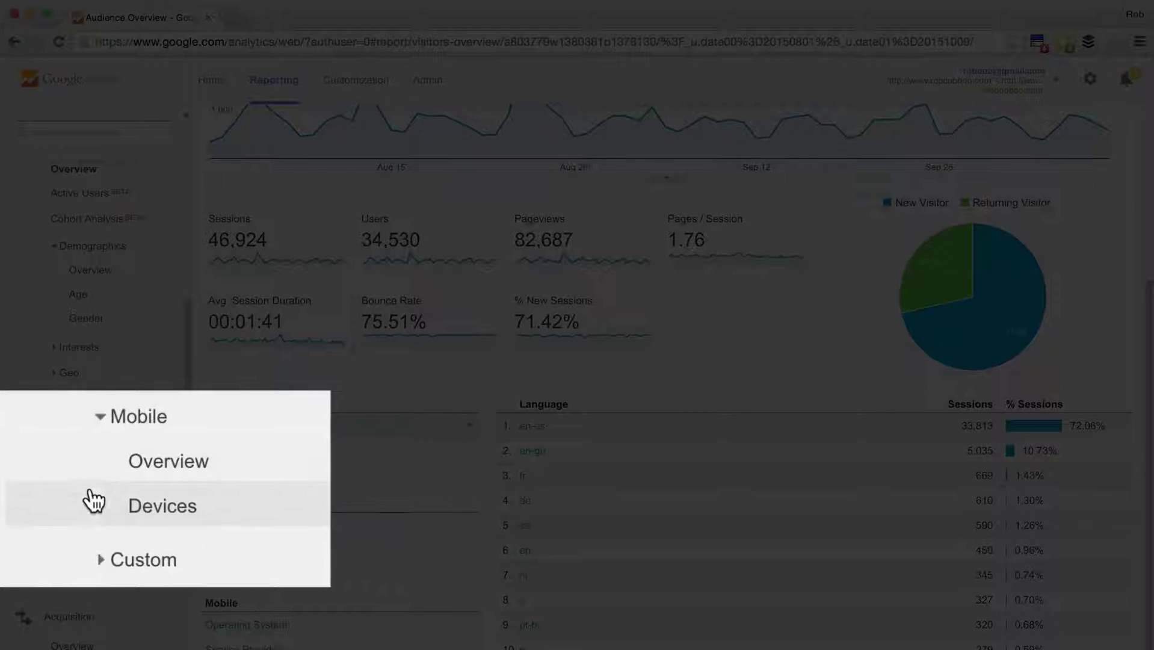
pyautogui.scroll(-1, 90, 464)
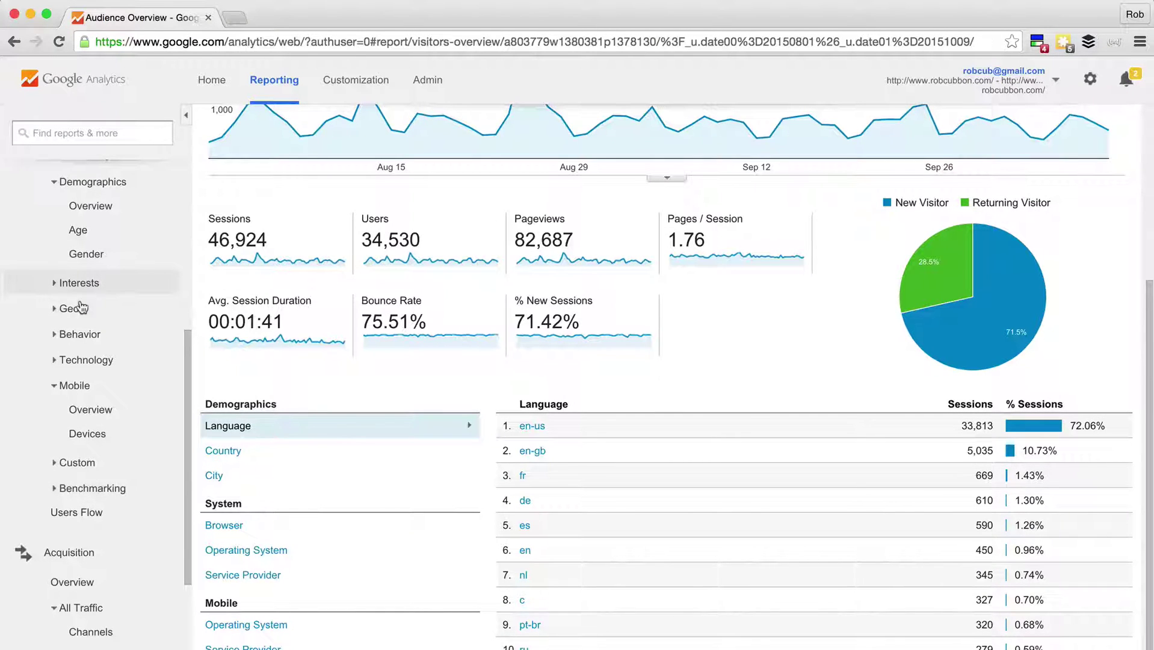
pyautogui.click(58, 335)
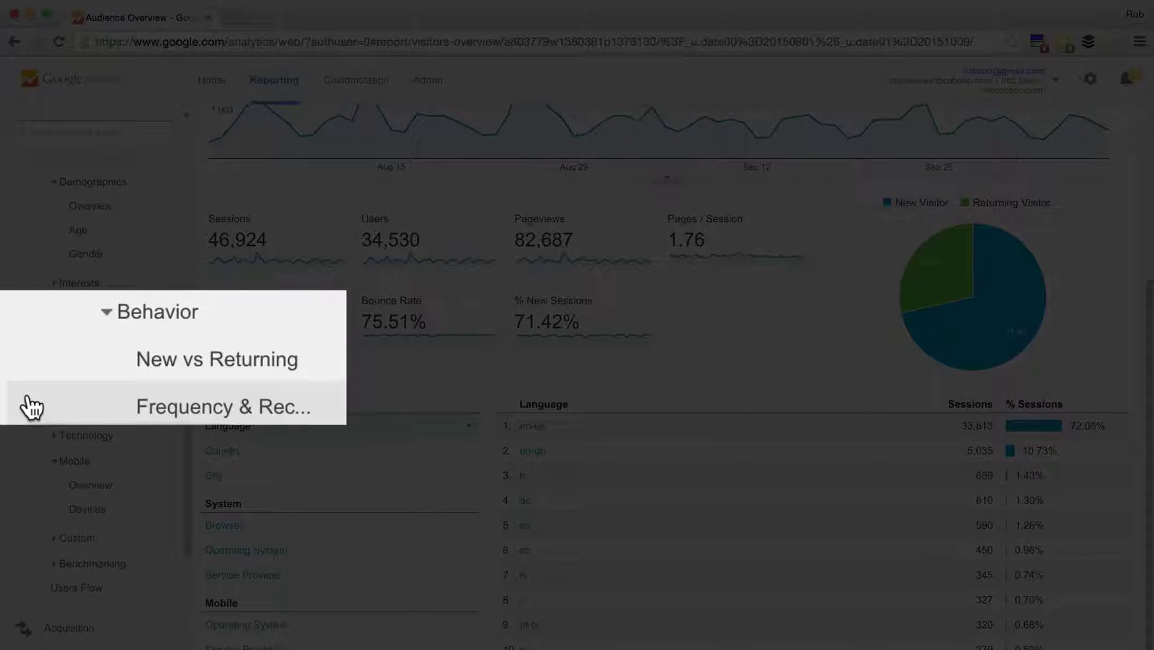
pyautogui.scroll(-5, 30, 407)
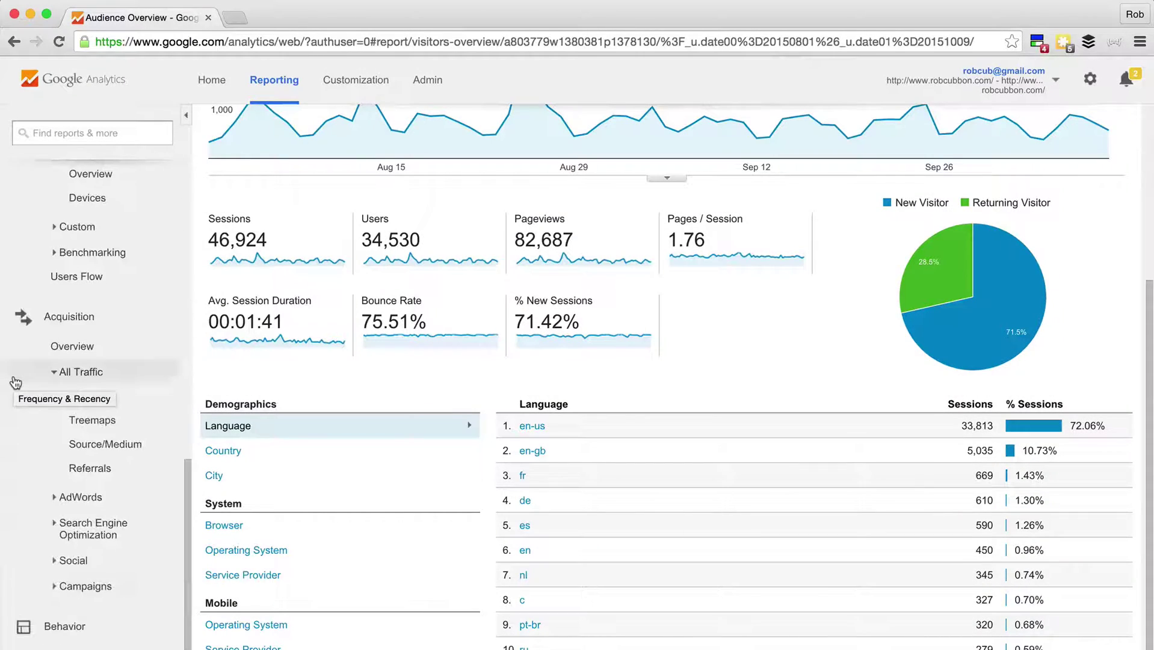
# Open Behavior > Overview and scroll to the Site Content table of top pages.
pyautogui.click(61, 626)
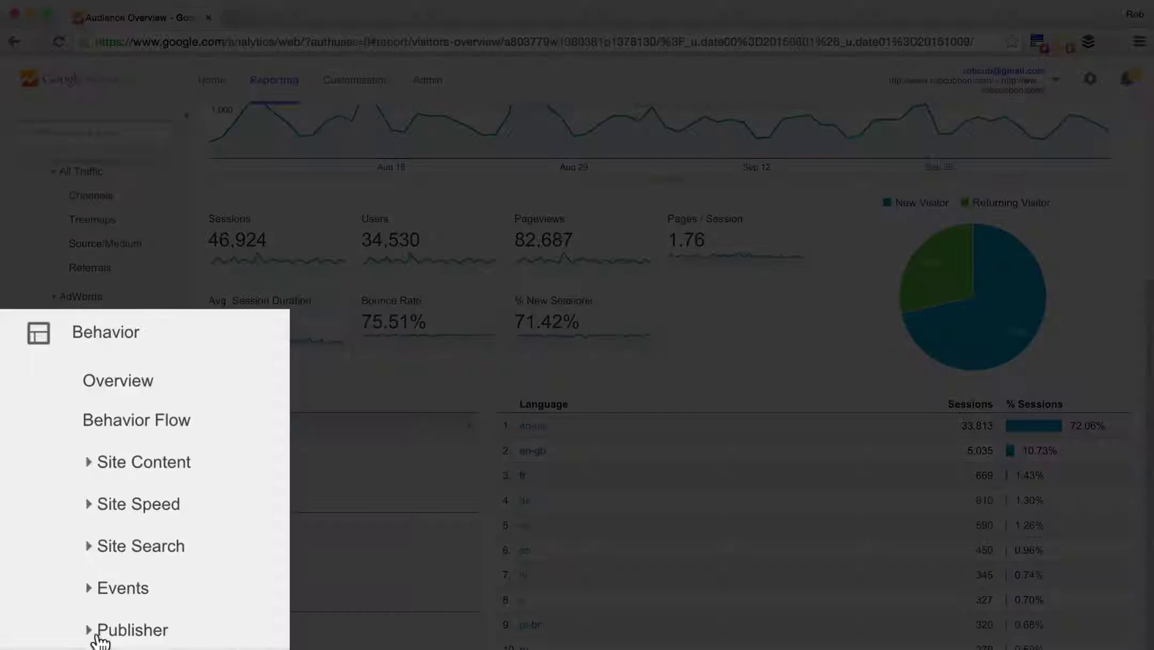
pyautogui.click(133, 379)
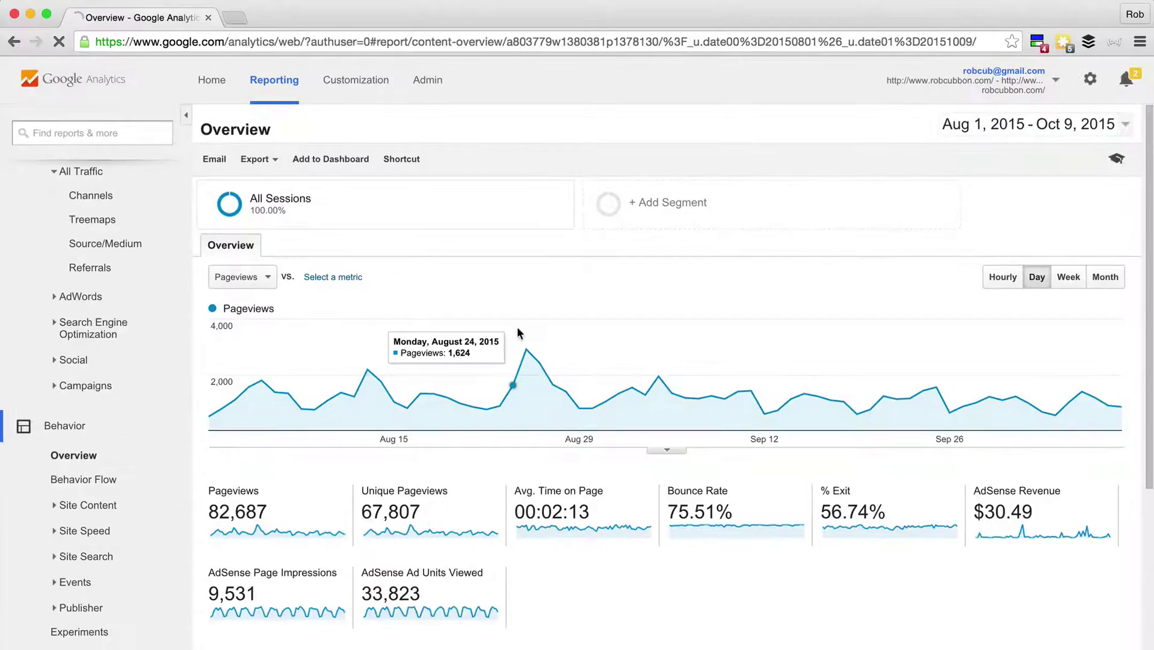
pyautogui.scroll(-5, 517, 334)
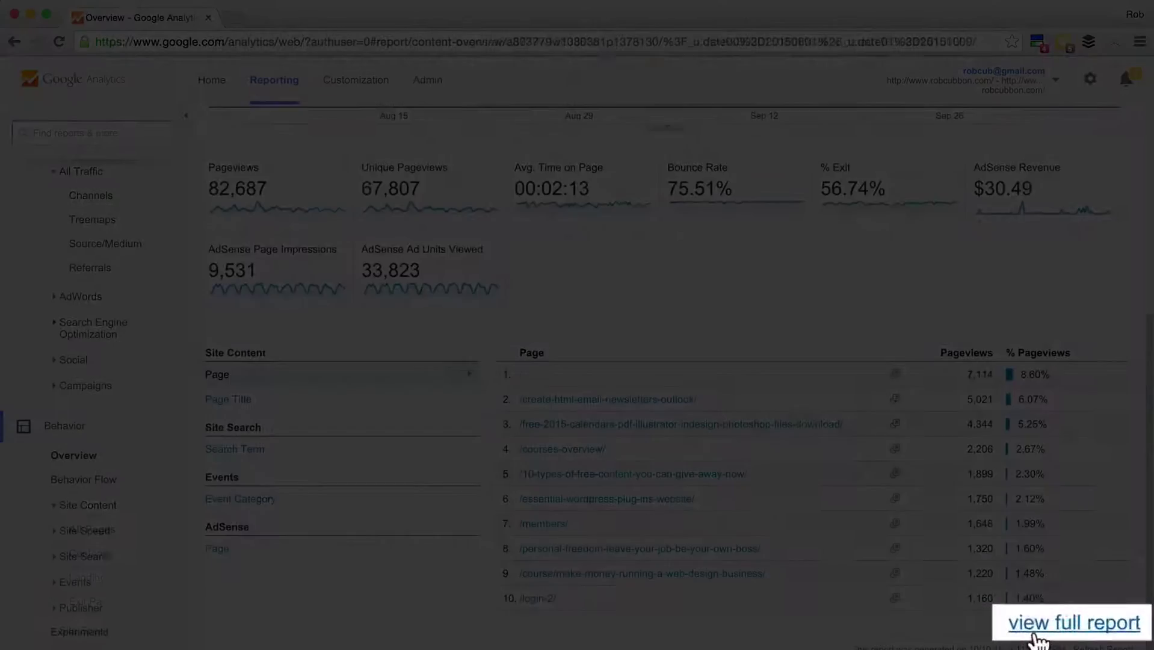
# Open the full All Pages report and show 50 rows per page.
pyautogui.click(1080, 626)
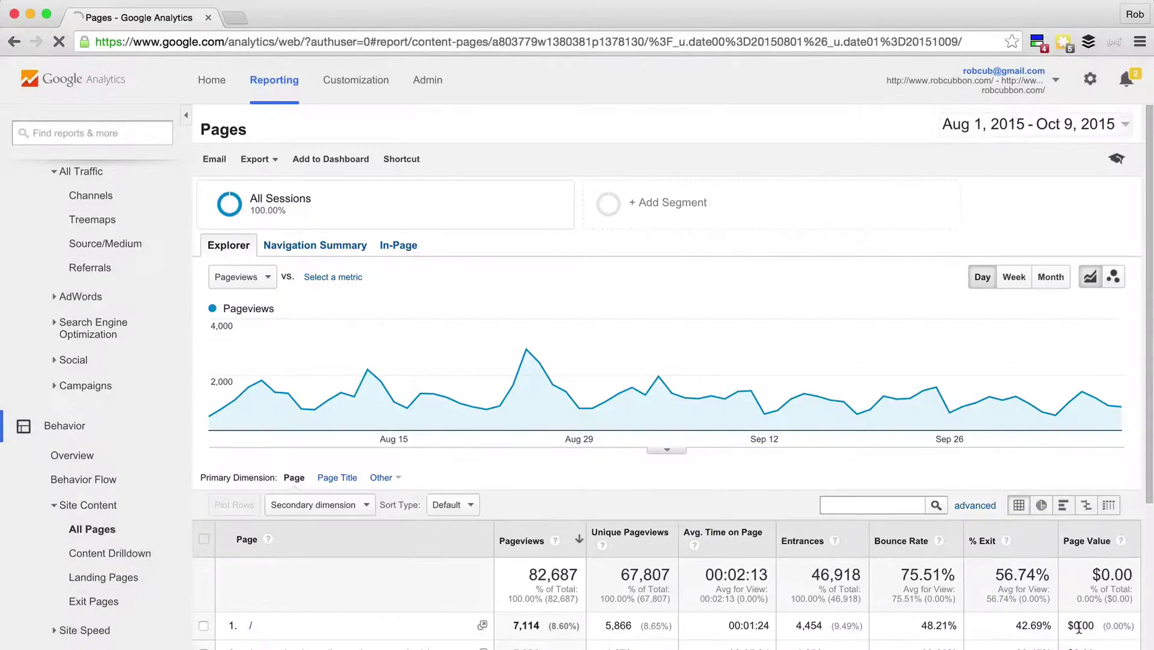
pyautogui.scroll(-5, 878, 597)
pyautogui.click(931, 600)
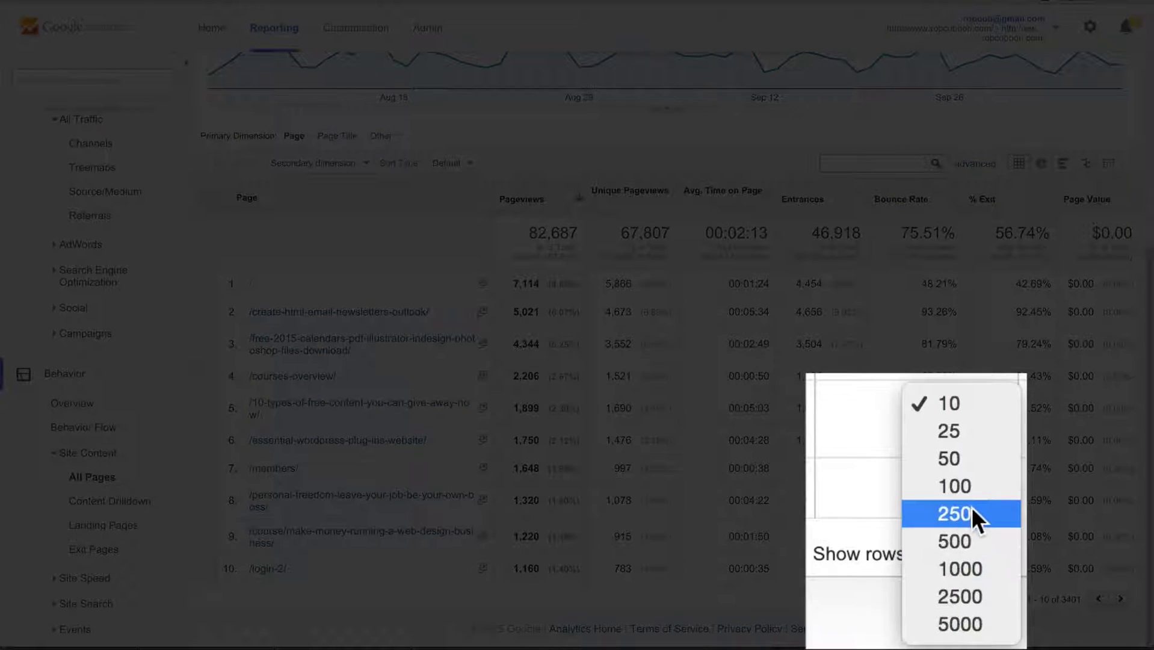
pyautogui.click(971, 450)
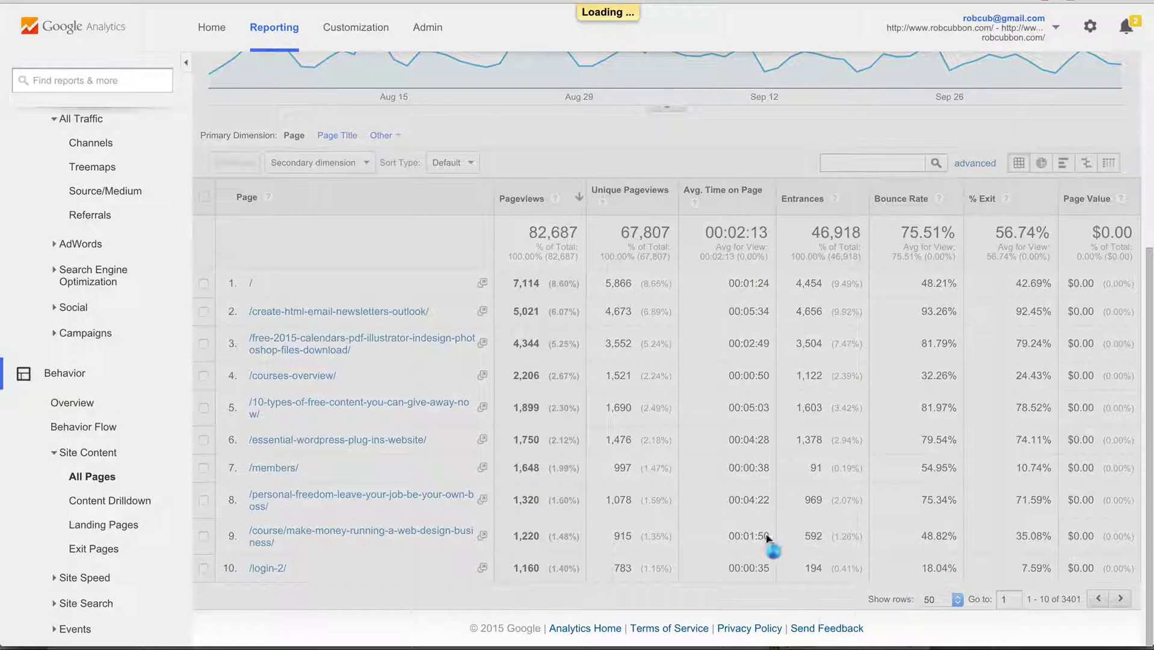